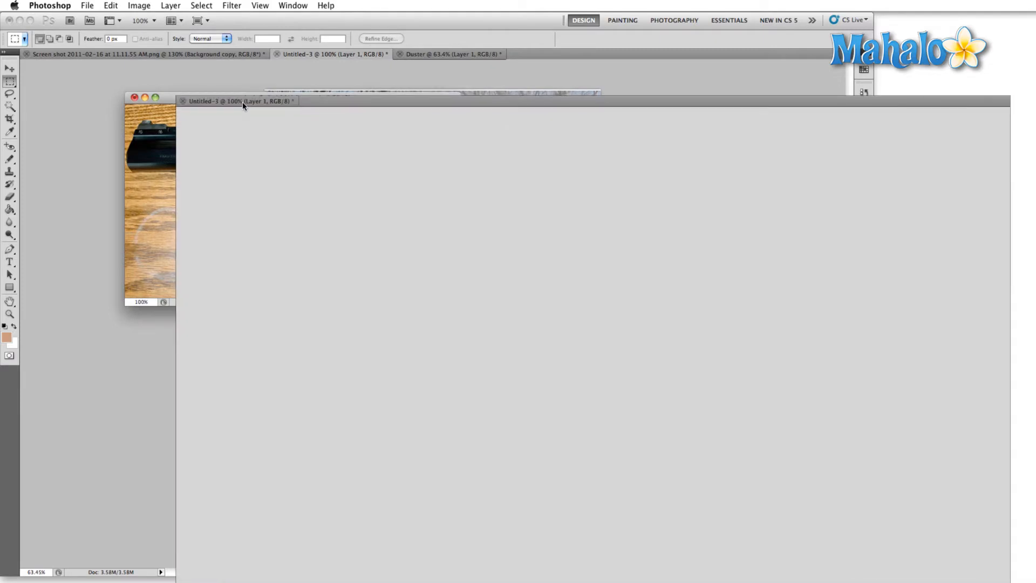
Group Untitled-3 and Duster with Untitled-2 in one floating window and view each reference image.
drag(352, 55, 616, 102)
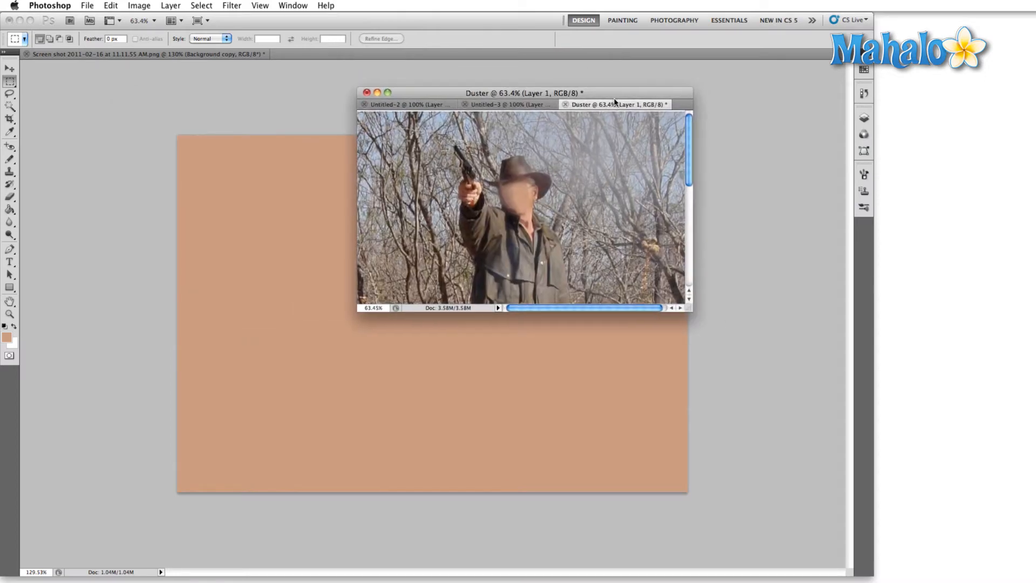
click(424, 104)
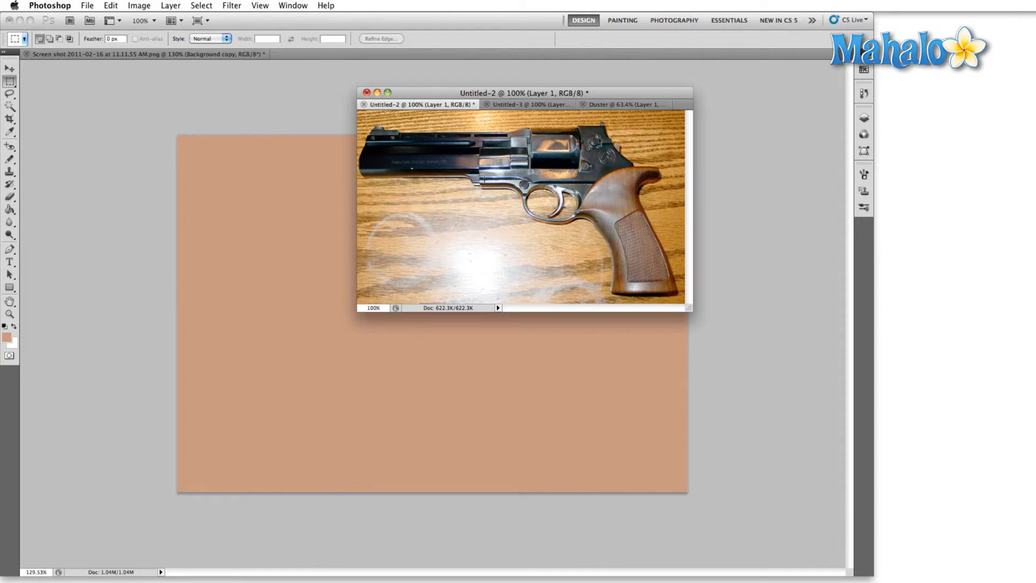
click(531, 105)
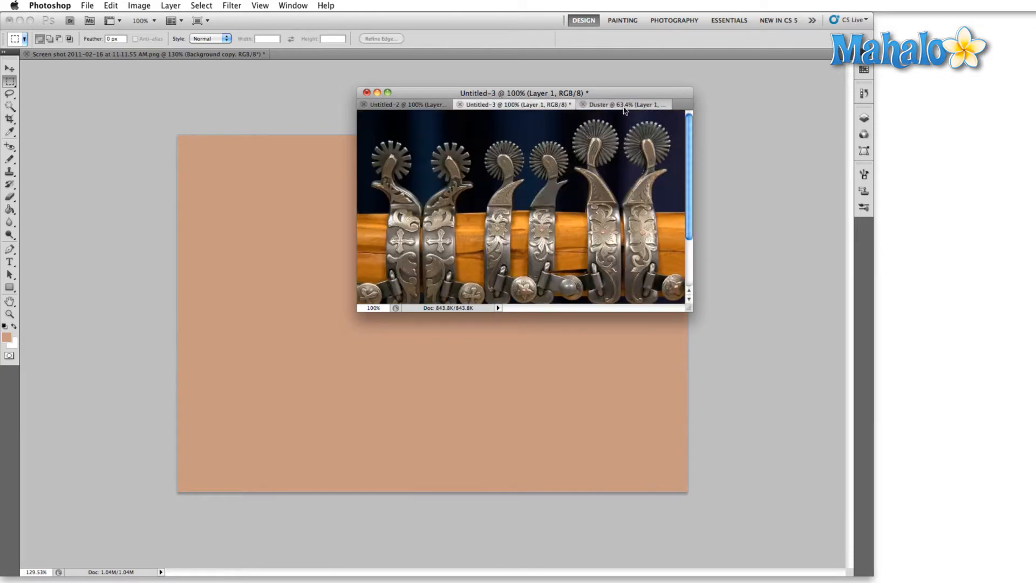
click(624, 105)
Try placing the floating document group beyond the main canvas, and bring it back over the canvas with Untitled-2 showing.
drag(463, 92, 789, 30)
click(451, 83)
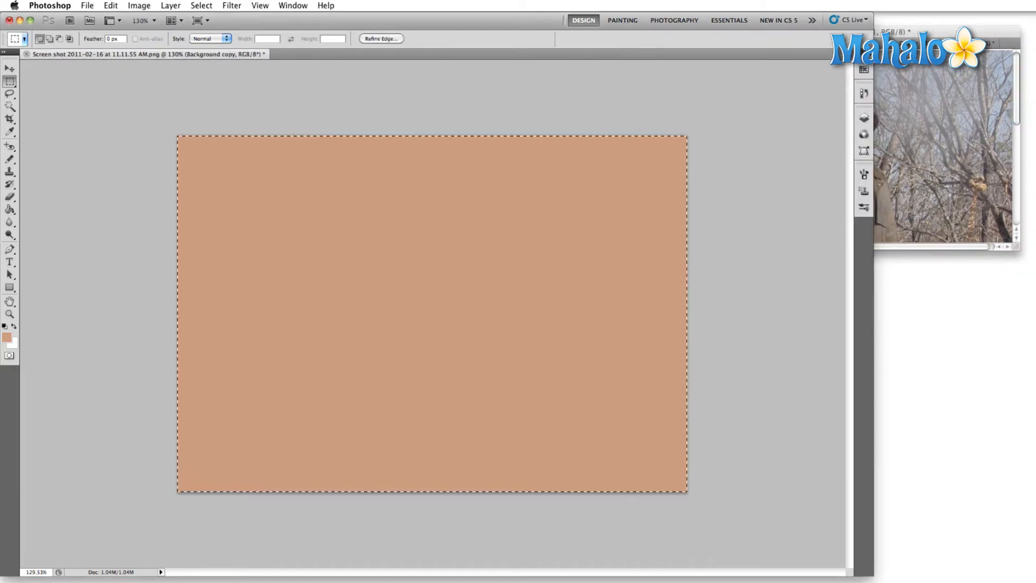
click(928, 95)
click(757, 45)
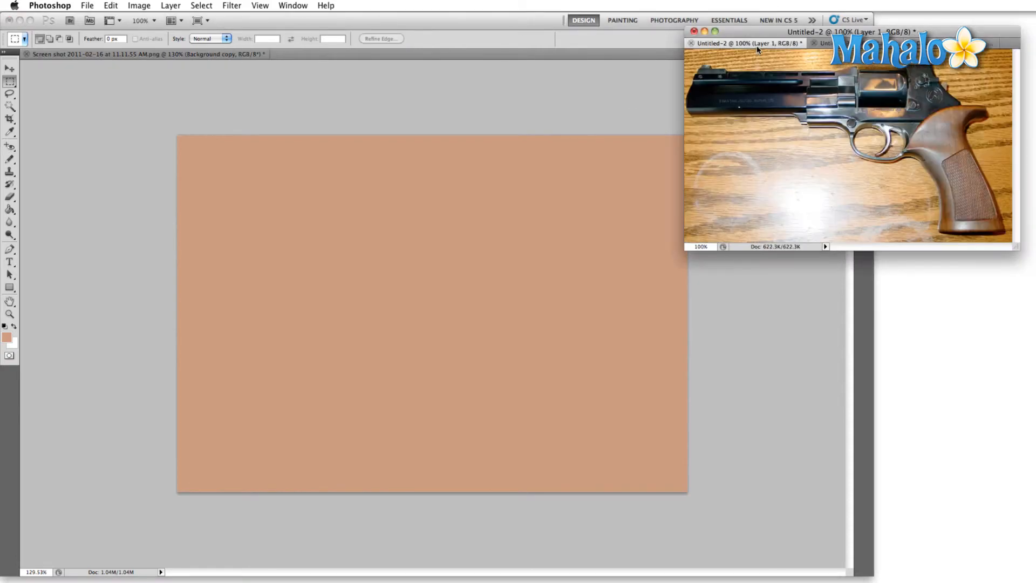
drag(830, 33, 481, 88)
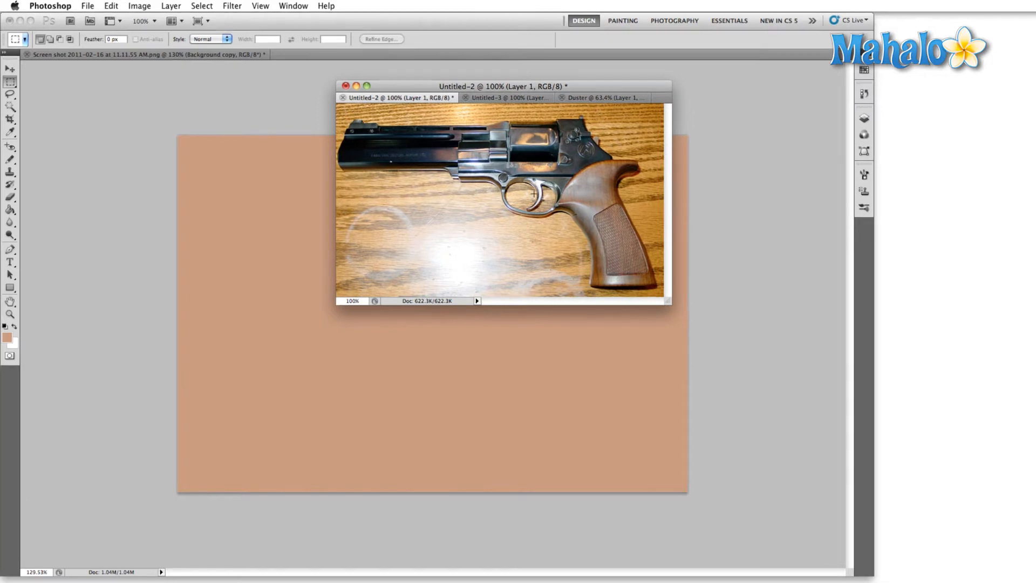
Select and copy the entire revolver image in Untitled-2.
click(488, 98)
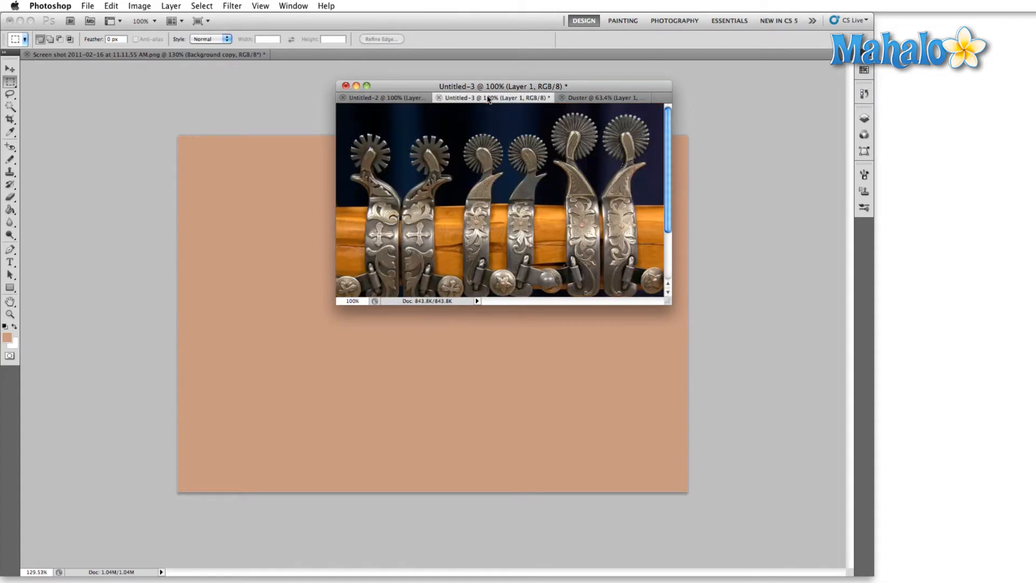
click(405, 98)
click(458, 99)
click(424, 101)
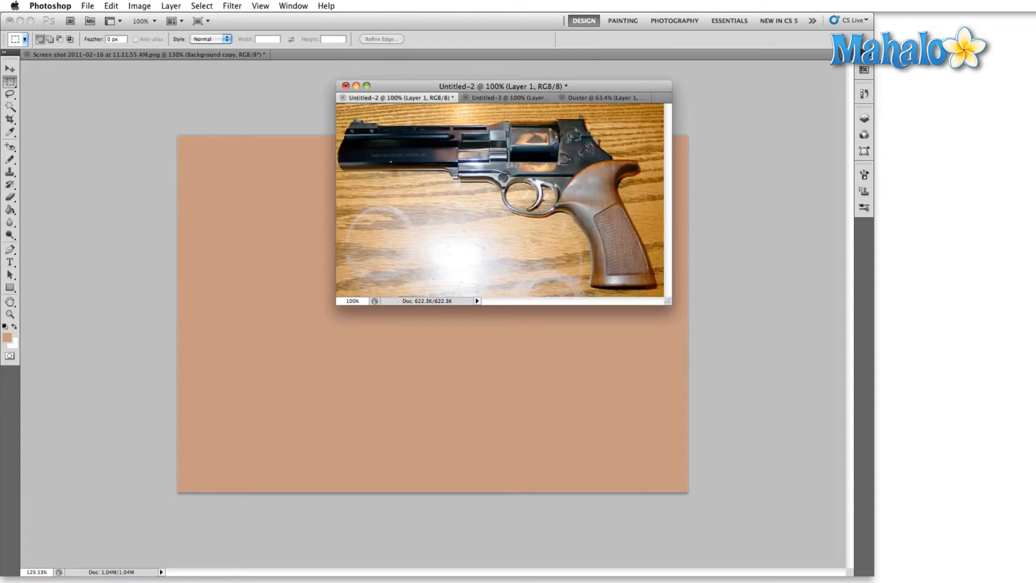
key(super+a)
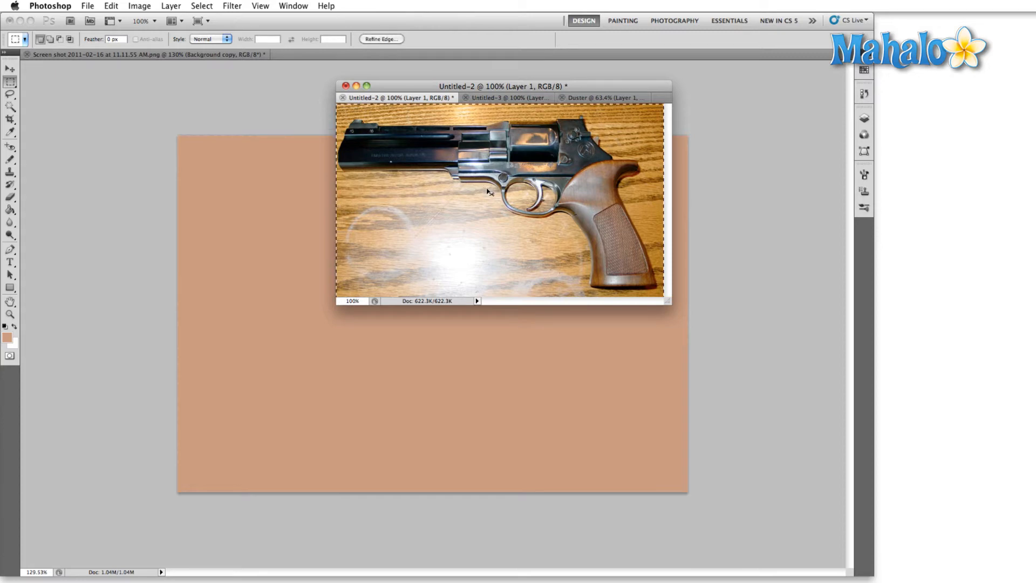
Create a new document named Mateba 6 with the Clipboard preset and paste the revolver image into it.
click(89, 6)
click(97, 21)
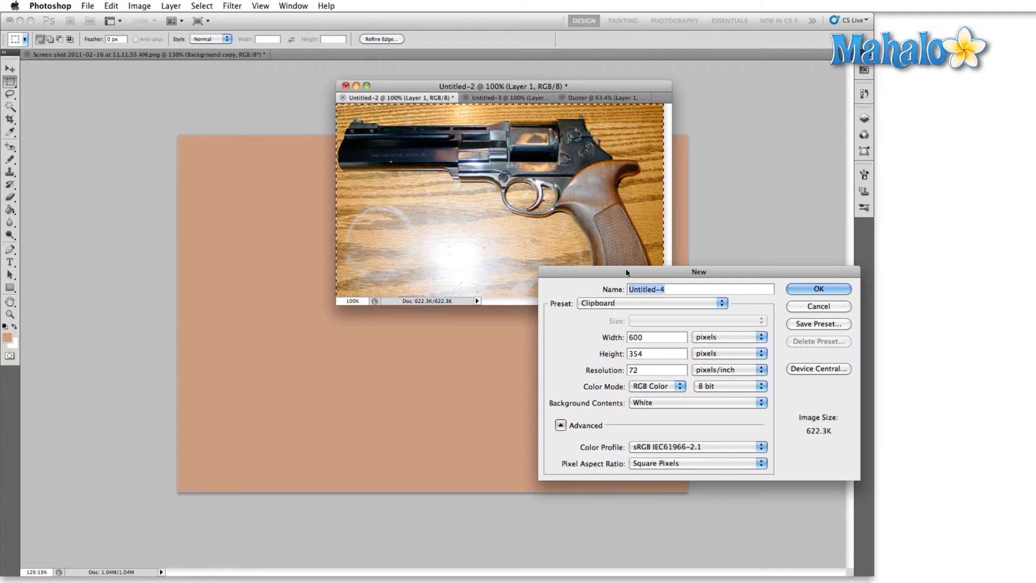
drag(628, 267, 416, 139)
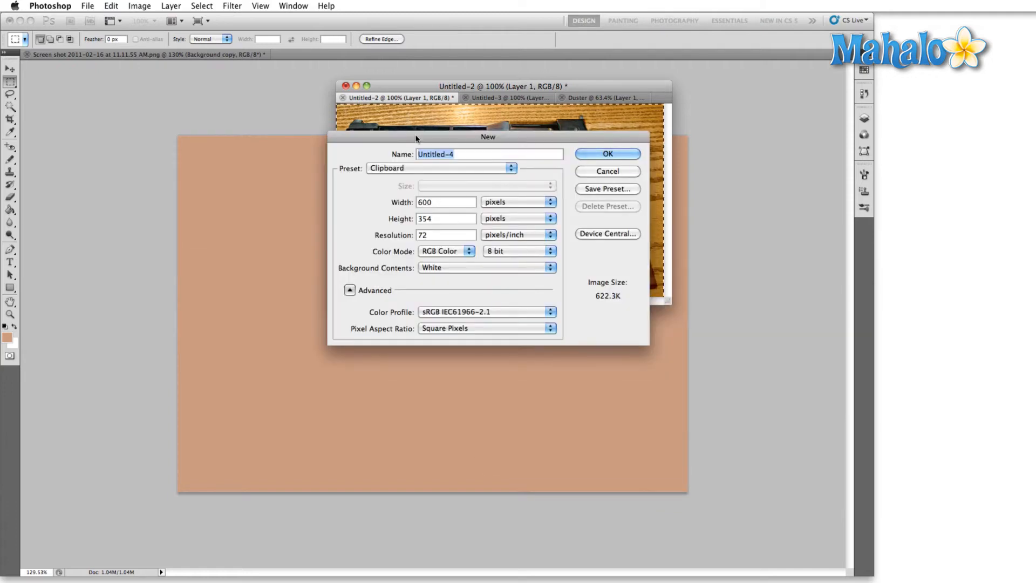
text(Mateba 6)
key(Return)
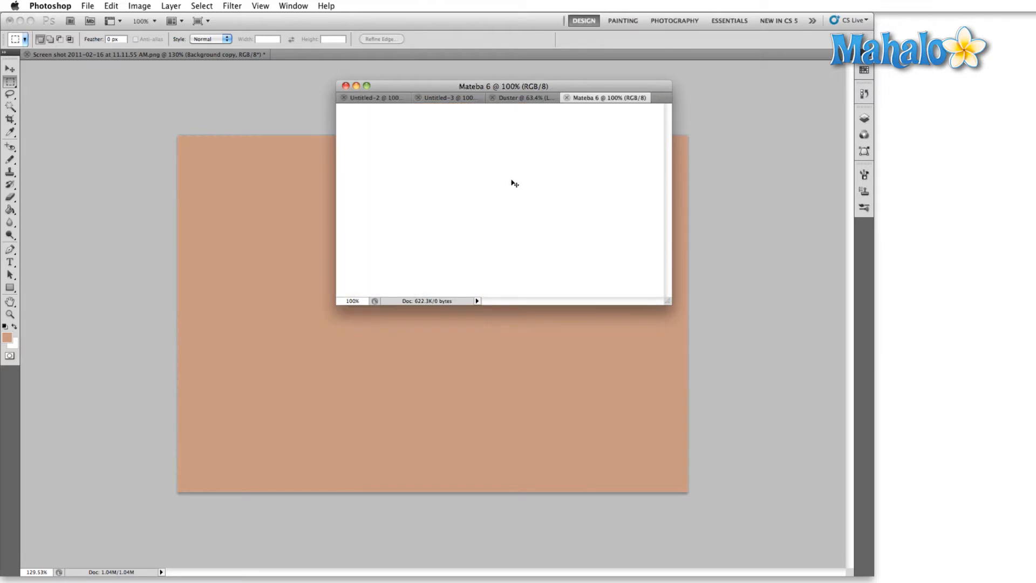
key(super+v)
Close the Untitled-2 document without saving it.
click(351, 98)
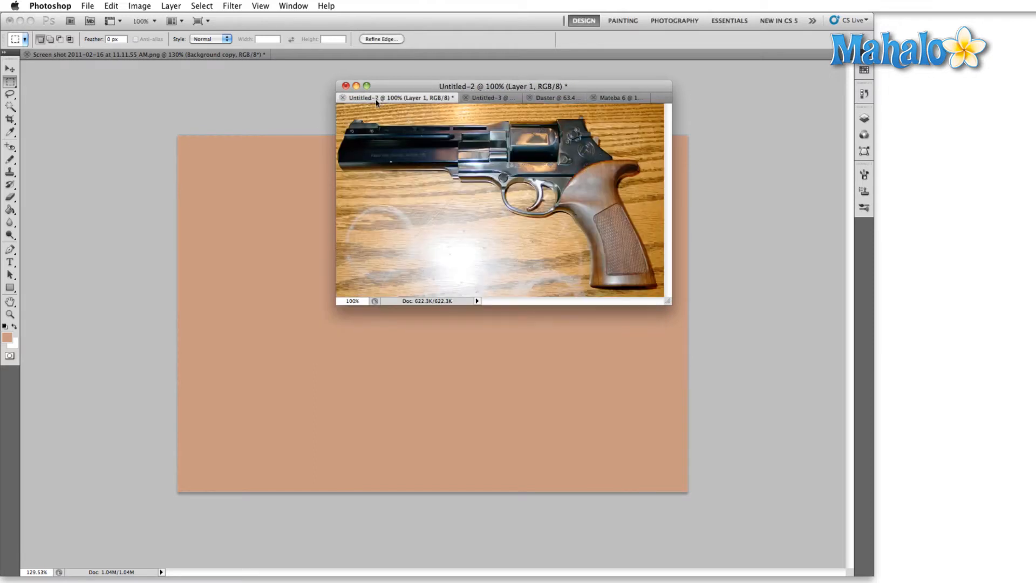
click(343, 99)
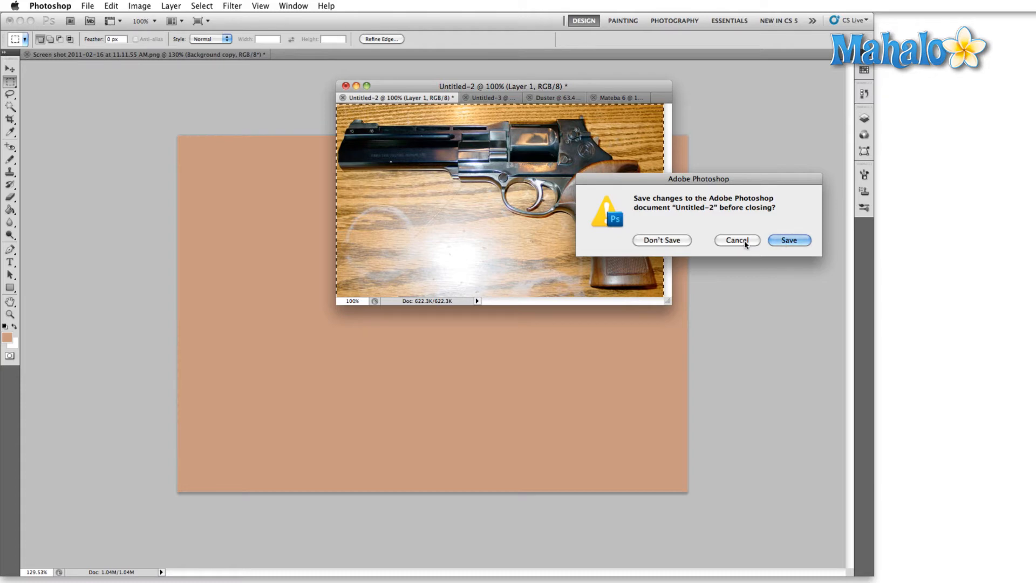
click(654, 241)
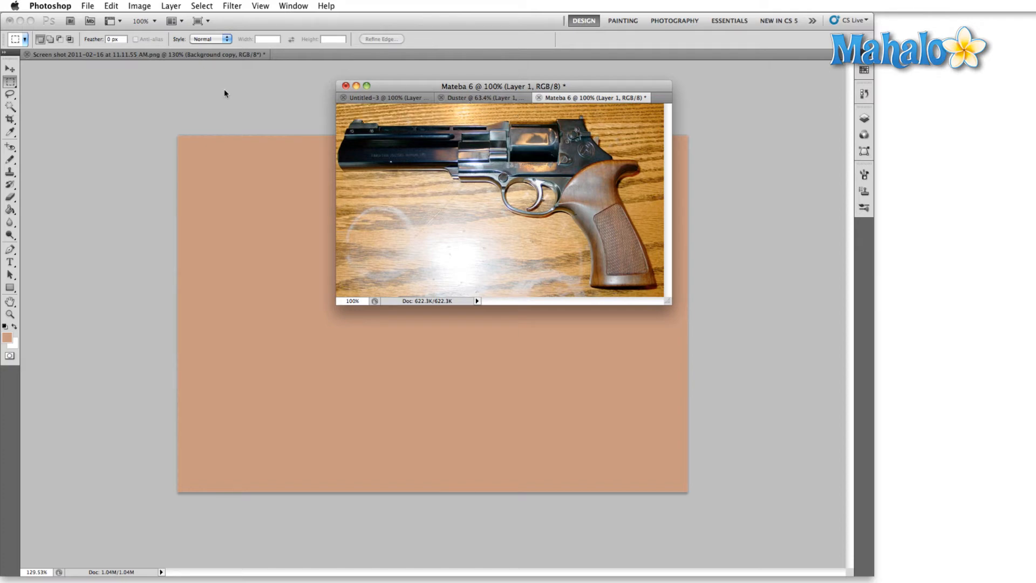
Compare the spurs, duster coat and revolver reference images in the floating document group.
click(378, 99)
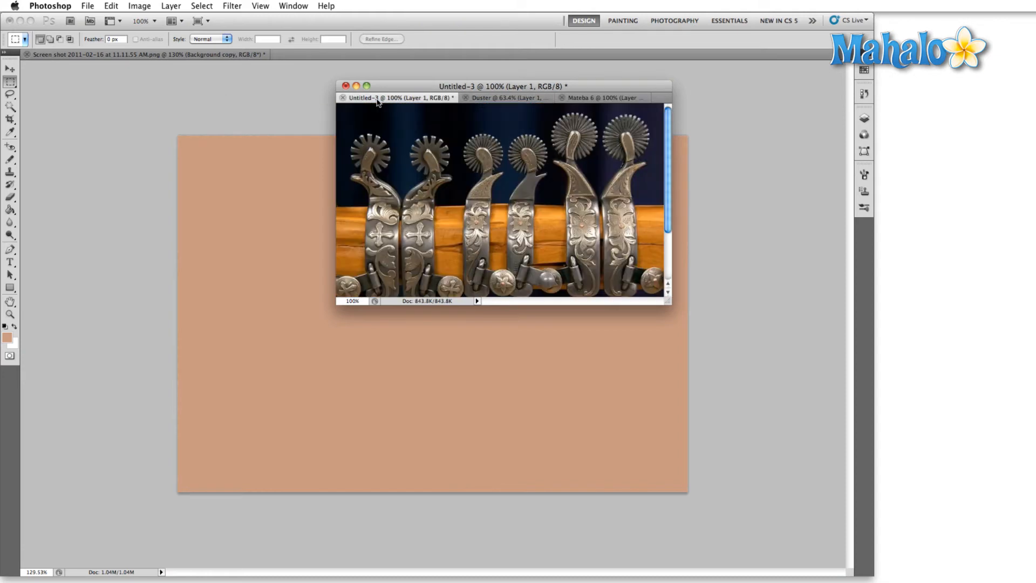
click(534, 98)
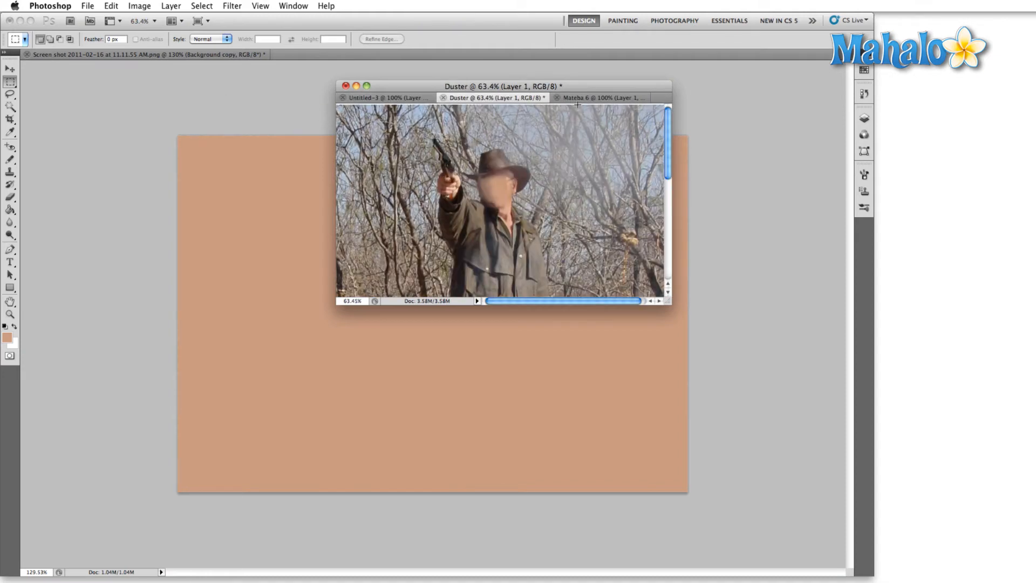
click(577, 98)
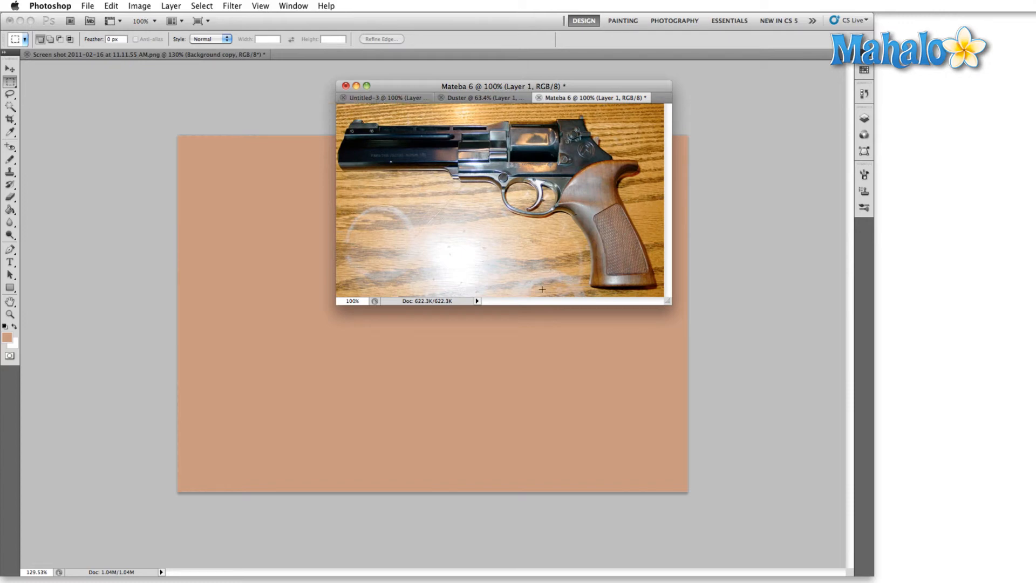
click(403, 97)
click(481, 98)
click(597, 98)
click(481, 97)
click(389, 98)
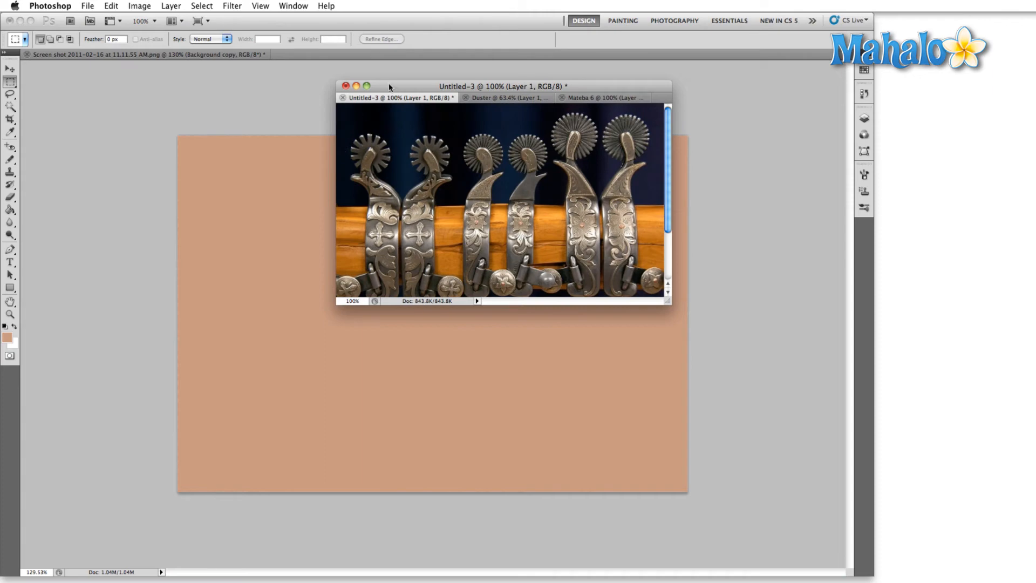
Separate Untitled-3, Mateba 6 and Duster into individual floating windows and stack them beside the main canvas.
mouse_move(390, 86)
mouse_down()
mouse_move(711, 69)
mouse_move(381, 82)
mouse_up()
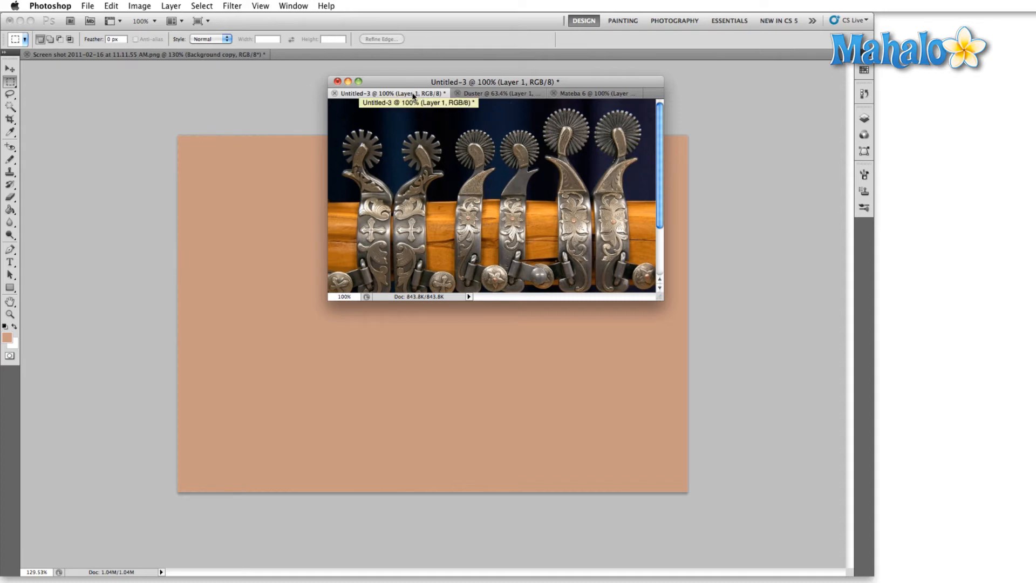
drag(402, 97, 756, 78)
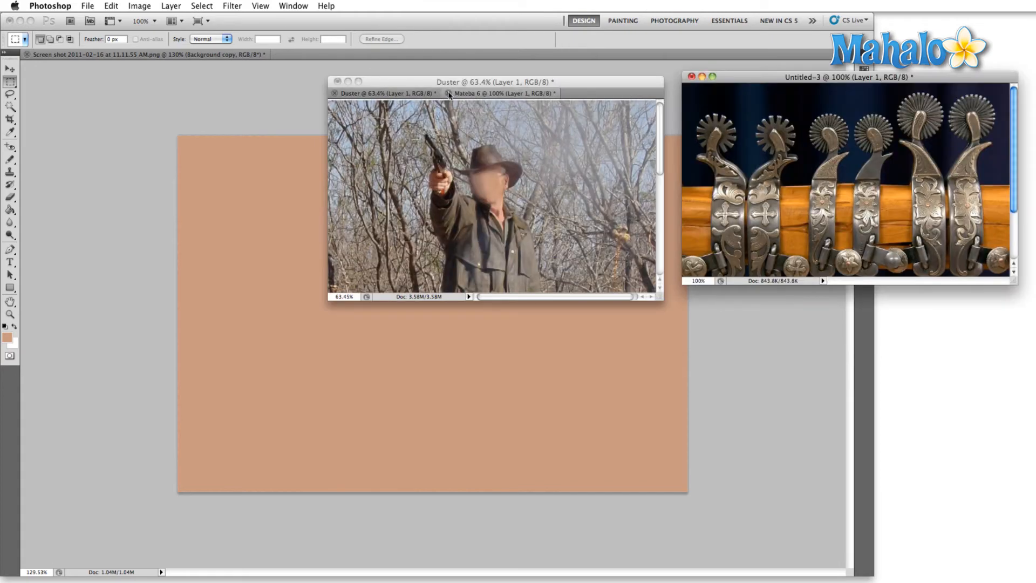
drag(482, 95, 723, 297)
drag(770, 83, 771, 42)
drag(756, 284, 756, 255)
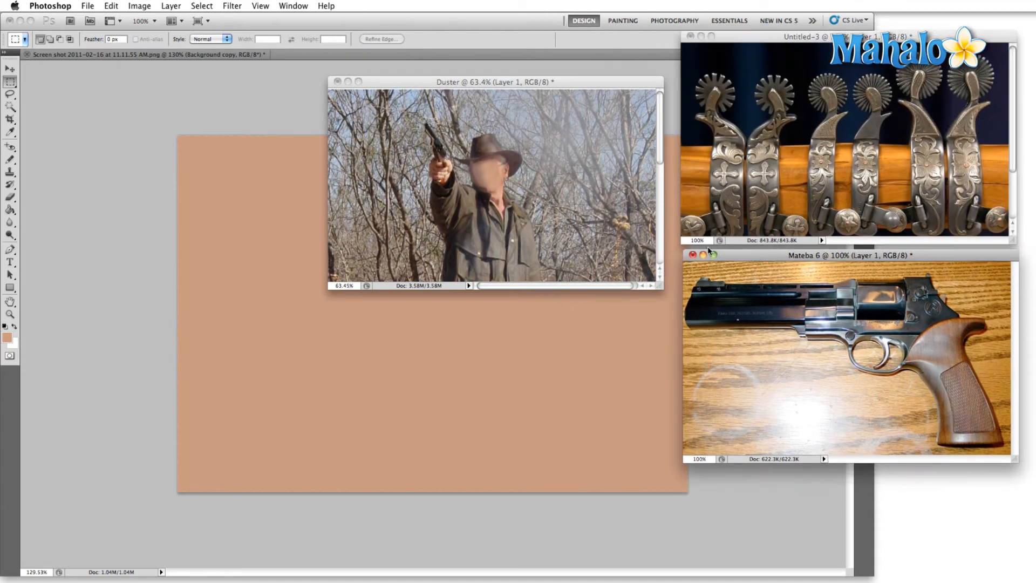
drag(535, 84, 894, 345)
Zoom out Duster to 26.4%, Untitled-3 to about 41.9% and Mateba 6 to 69.9% so each whole image fits its window.
key(super+0)
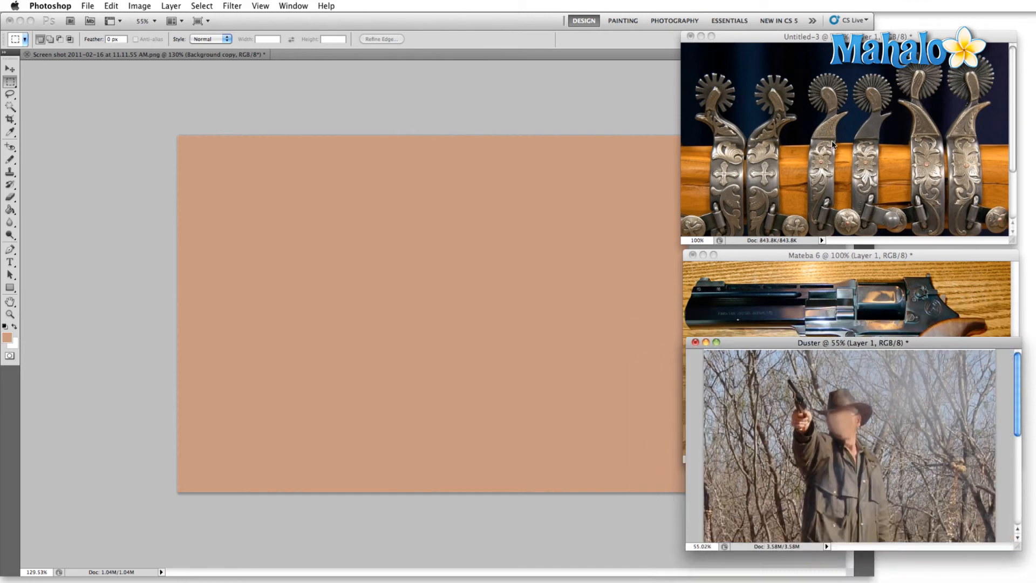
click(833, 144)
key(super+0)
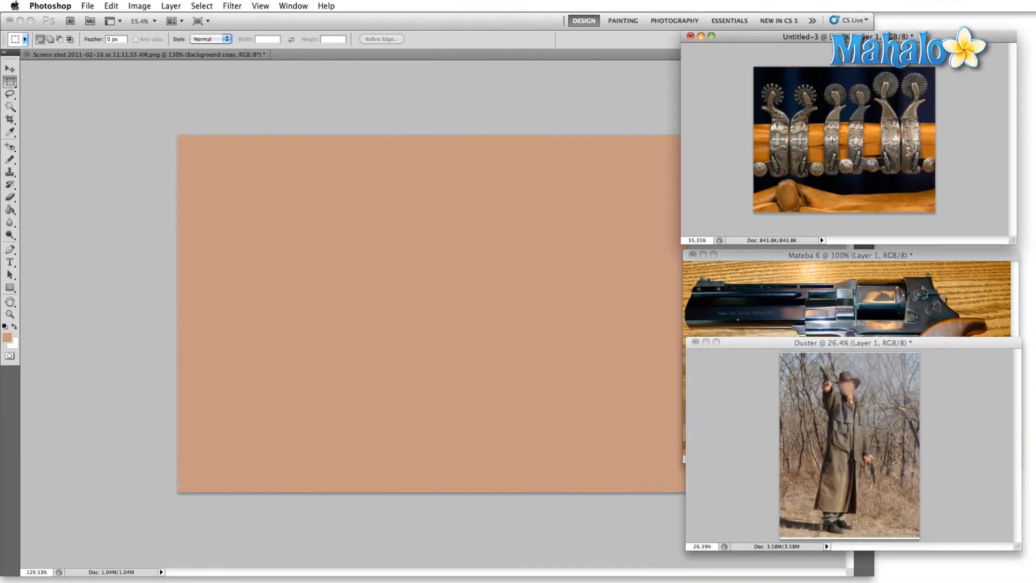
click(815, 297)
key(super+0)
key(super+0)
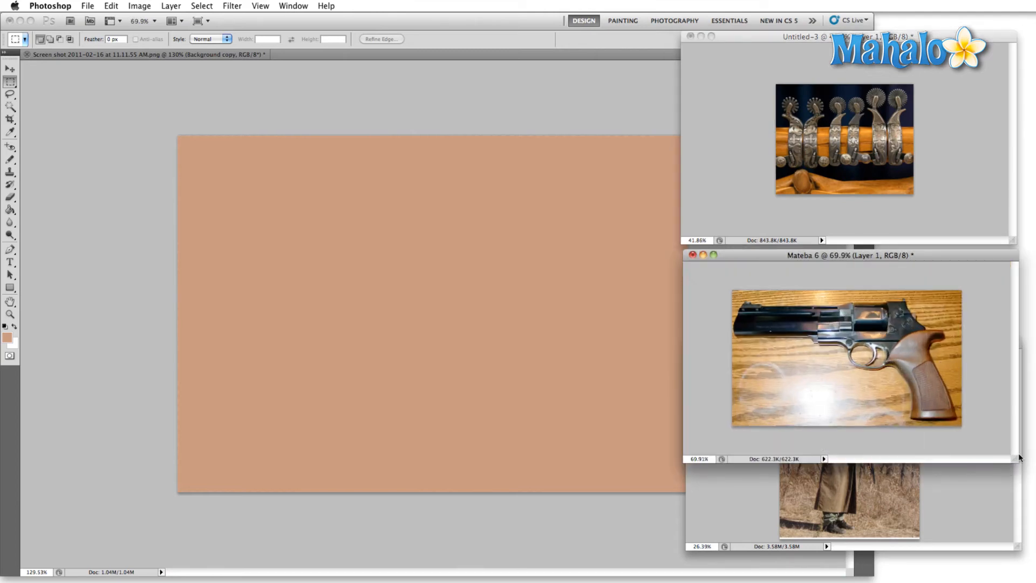
Shrink the Mateba 6 and Untitled-3 windows around their images, and move Untitled-3 outside the main workspace.
drag(1014, 460, 914, 404)
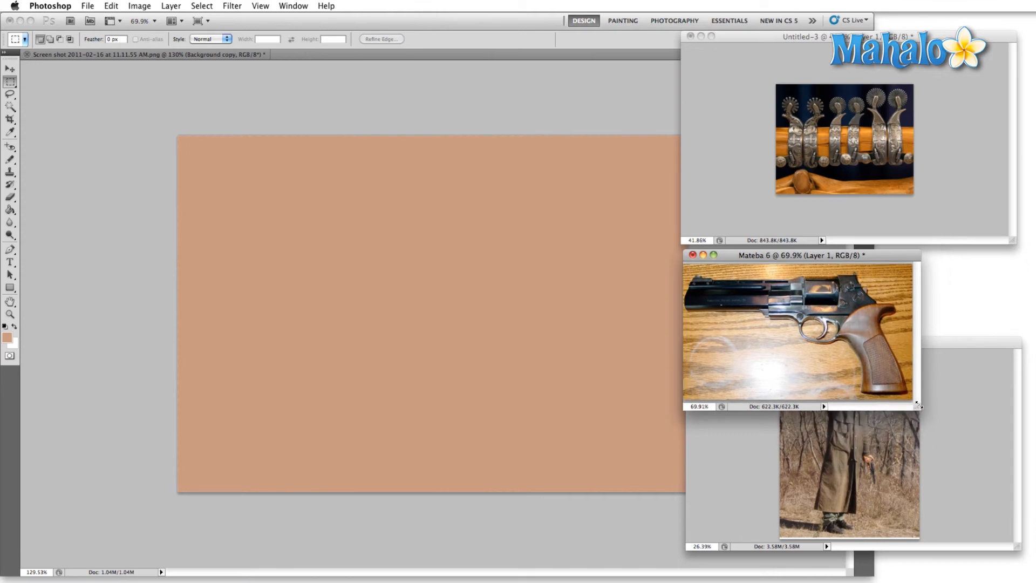
drag(1010, 244, 824, 176)
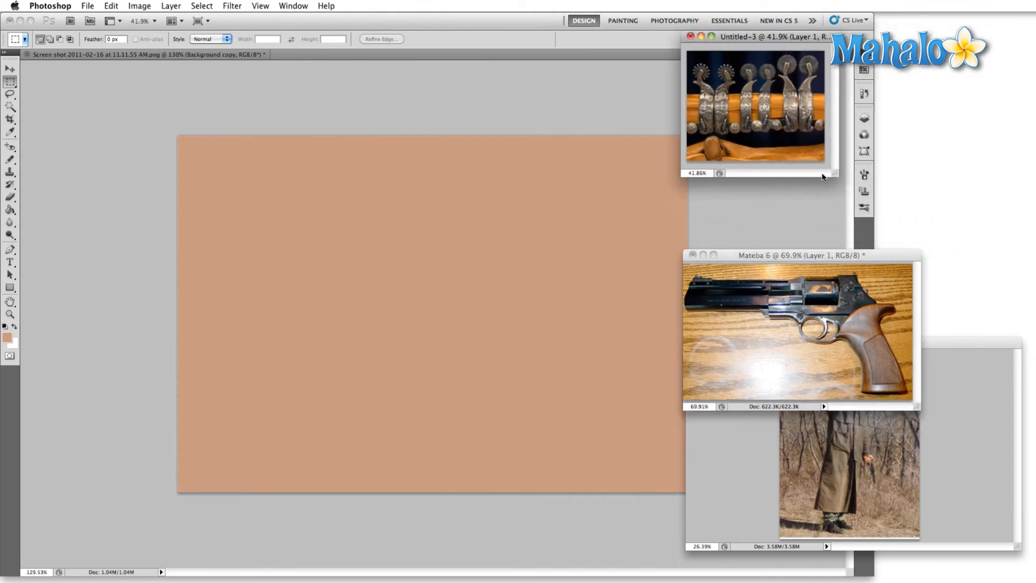
drag(771, 42, 970, 30)
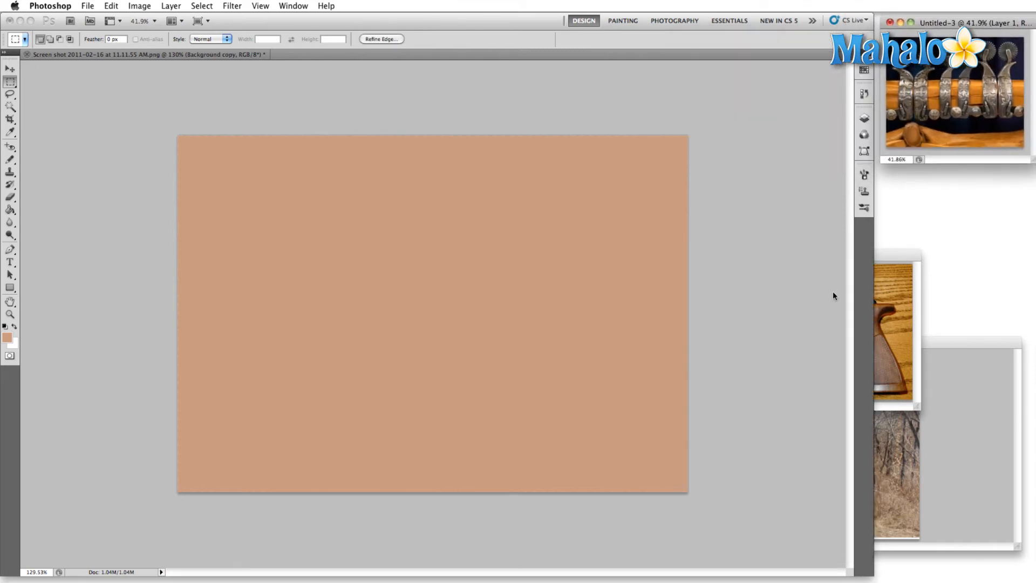
Zoom Mateba 6 out to 46.6%, shrink its window around the revolver and place it directly below the Untitled-3 window.
click(895, 260)
scroll(846, 323, down, 5)
scroll(846, 324, up, 3)
scroll(846, 324, down, 1)
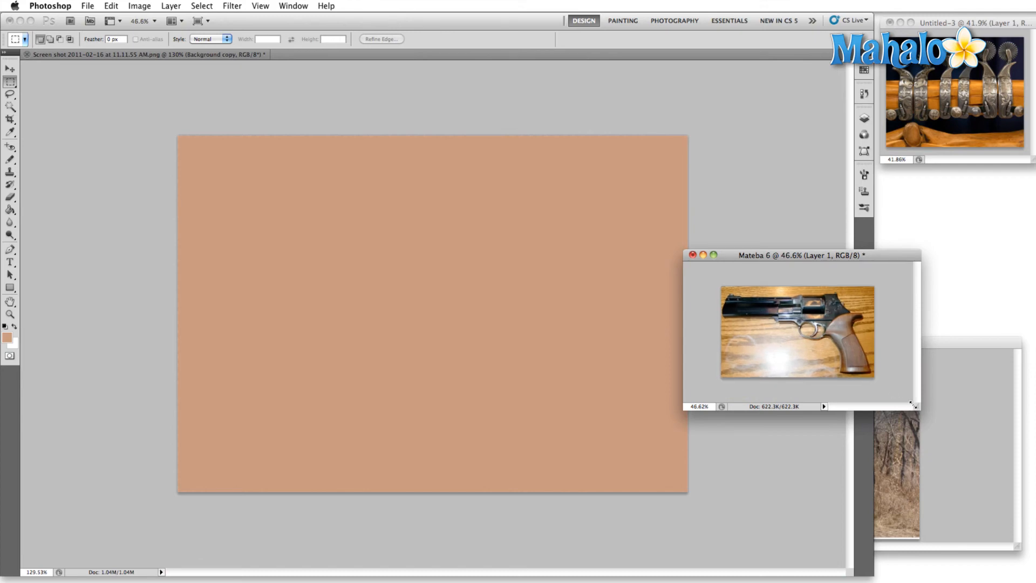
drag(914, 406, 852, 366)
drag(803, 256, 980, 179)
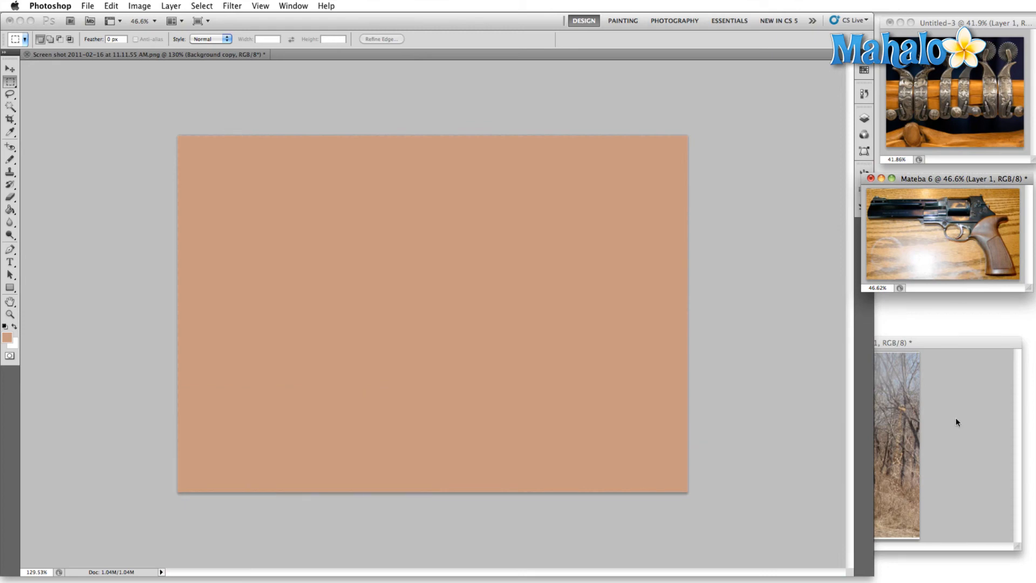
drag(914, 179, 922, 173)
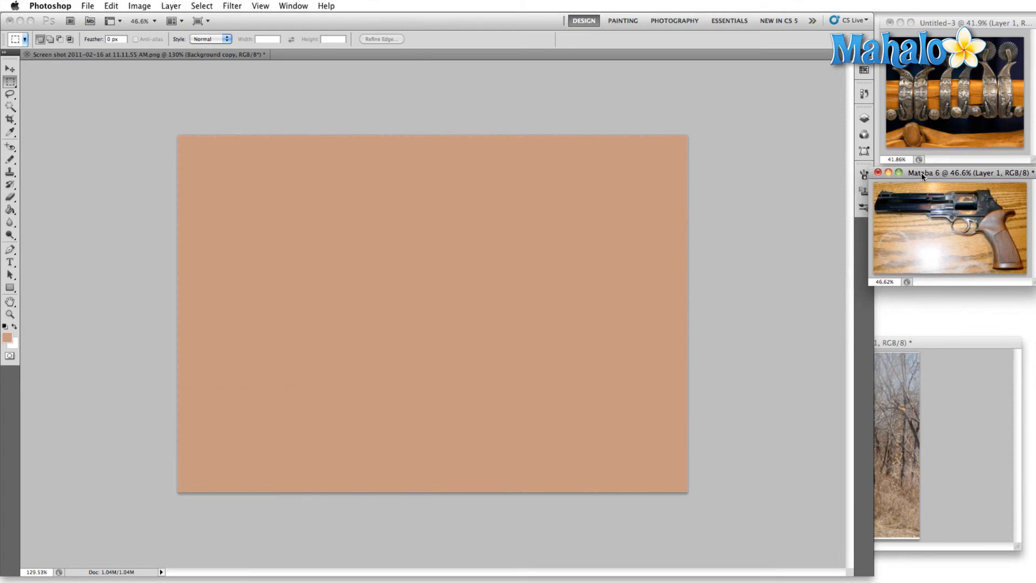
Narrow the Duster window around its image and place it below the Mateba 6 window.
click(938, 342)
drag(938, 342, 782, 249)
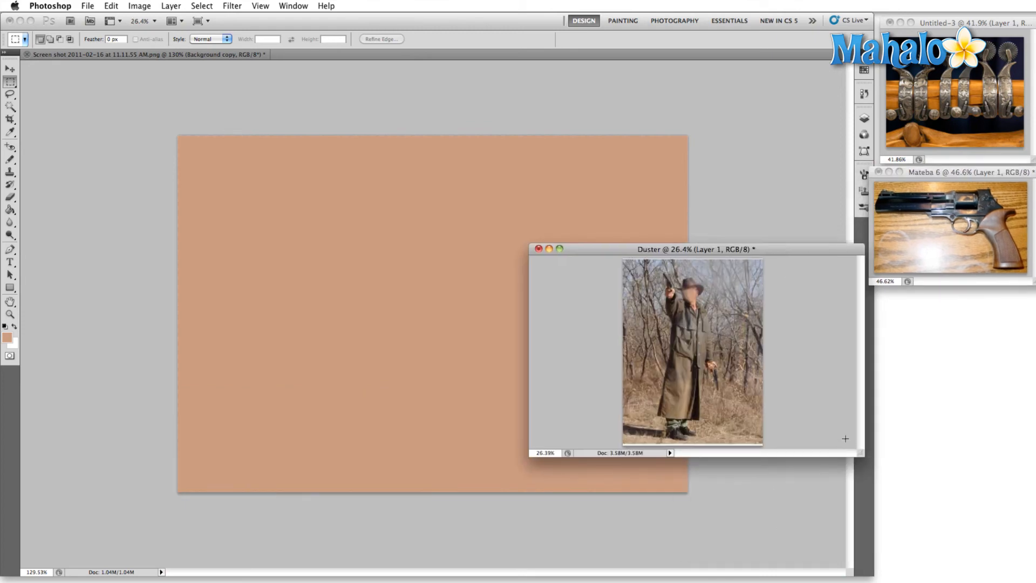
drag(858, 449, 695, 456)
drag(620, 250, 953, 304)
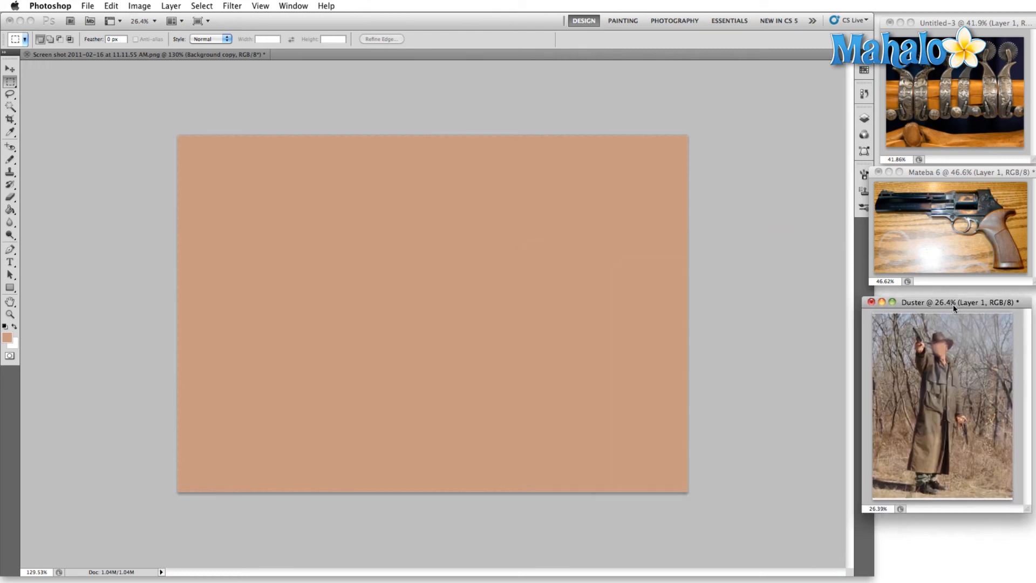
Select the entire canvas of the screenshot document and hide its Background copy layer to show the character artwork.
click(393, 225)
key(super+a)
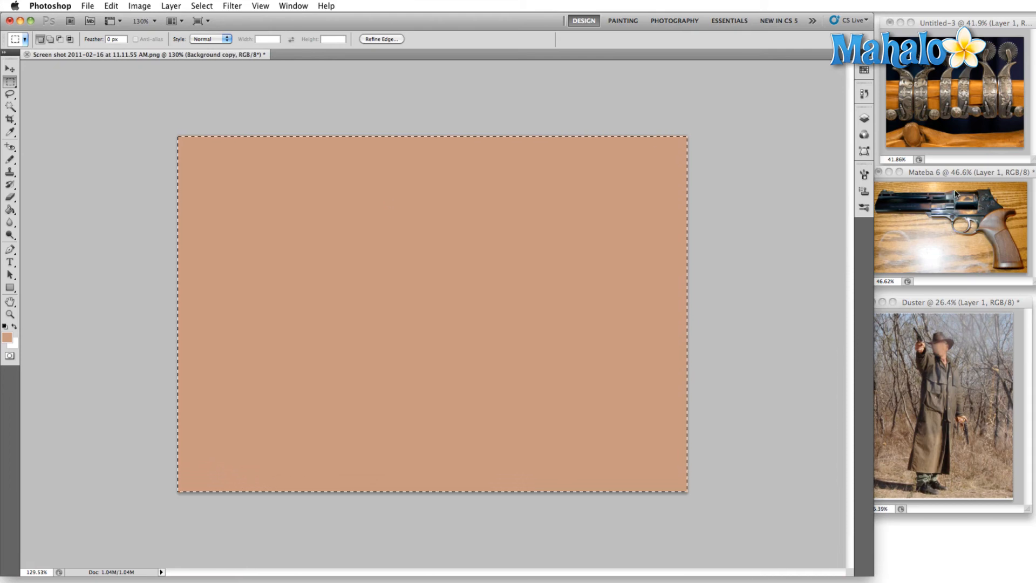
scroll(377, 296, up, 3)
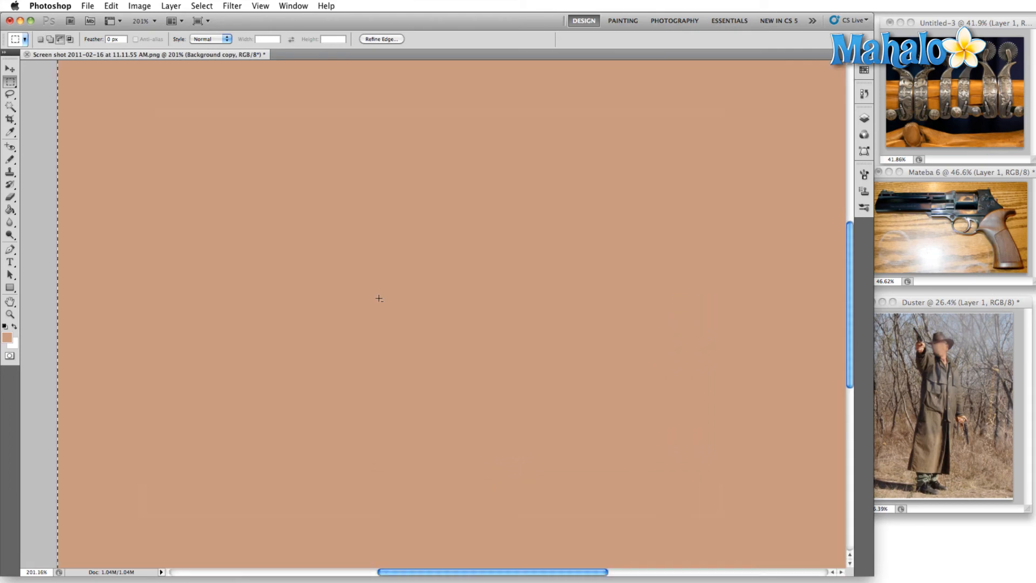
scroll(378, 297, down, 7)
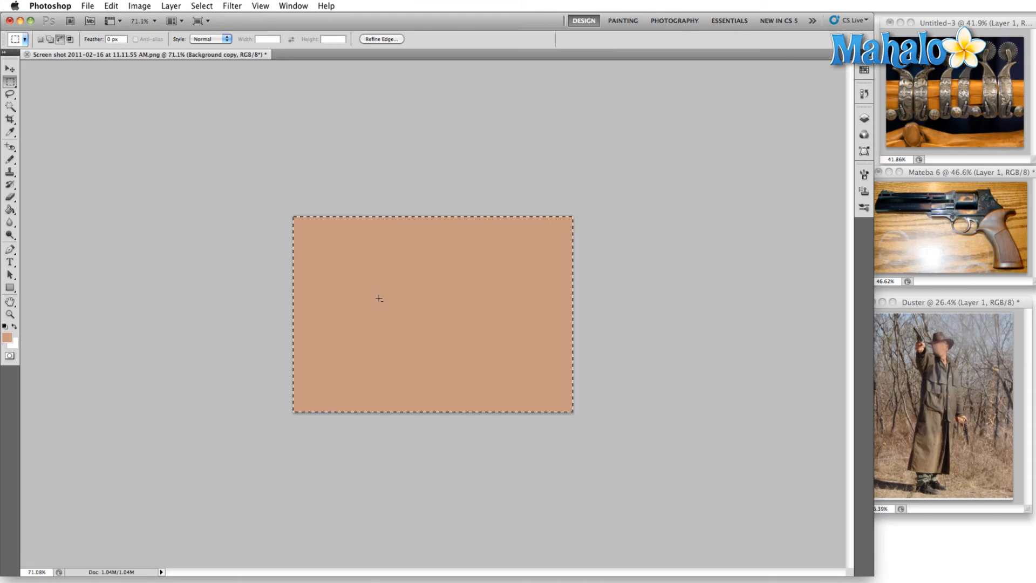
click(862, 120)
click(742, 157)
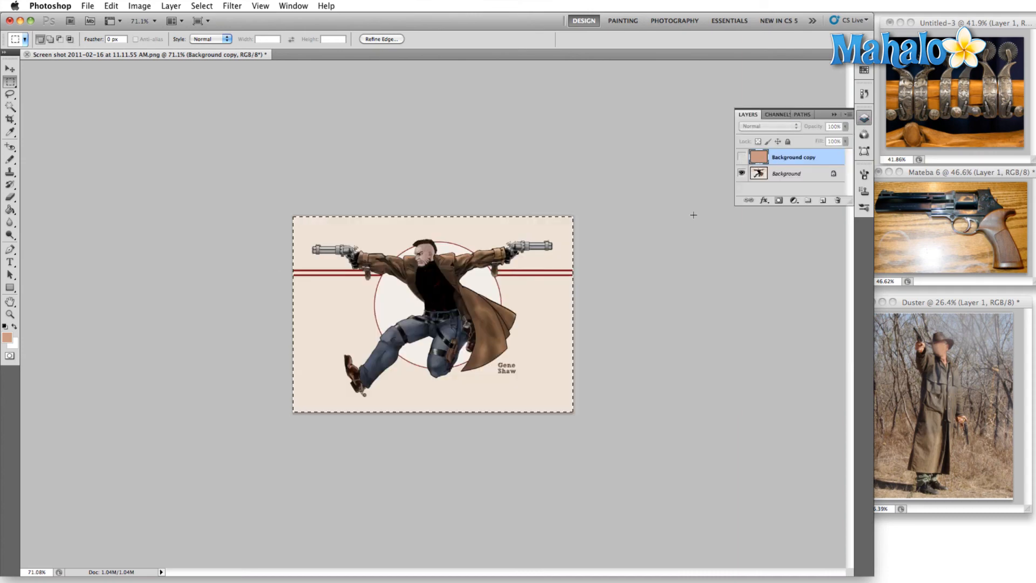
scroll(643, 297, up, 2)
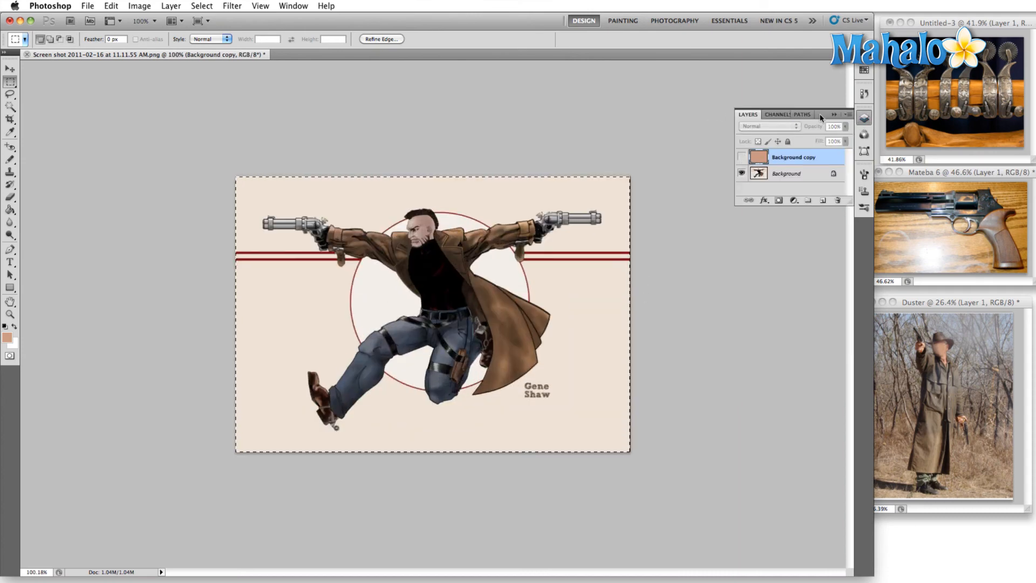